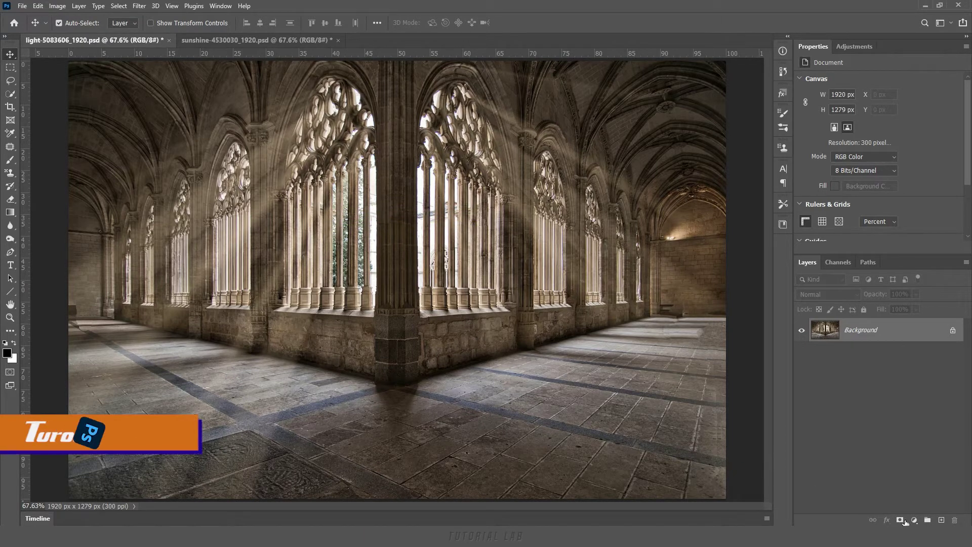
Add a Color Balance adjustment layer above the cloister photo and show its Midtones sliders.
left_click(913, 521)
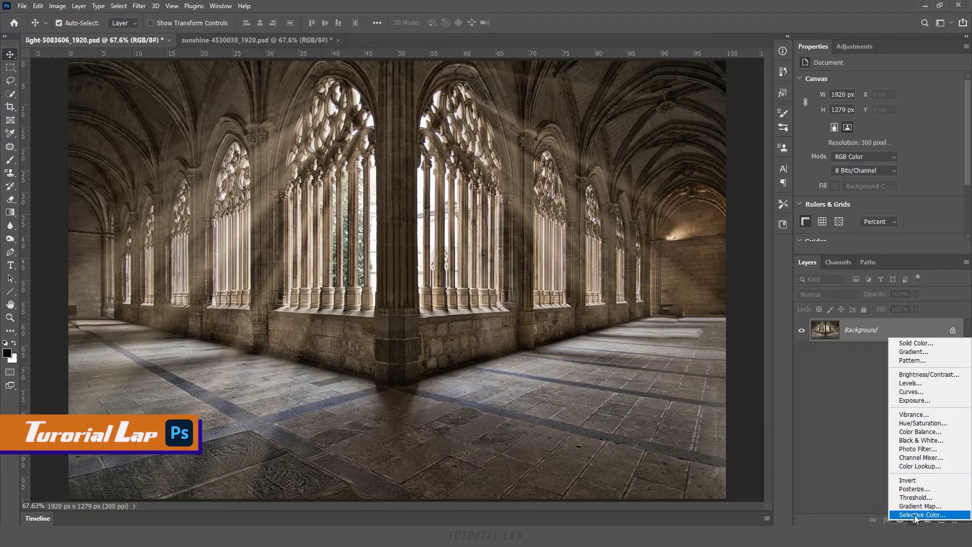
left_click(930, 432)
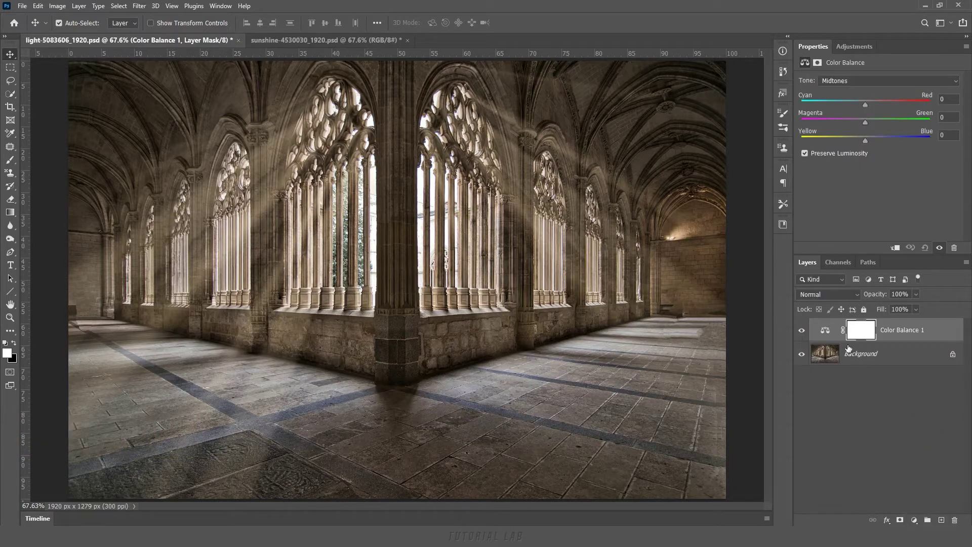
double_click(825, 331)
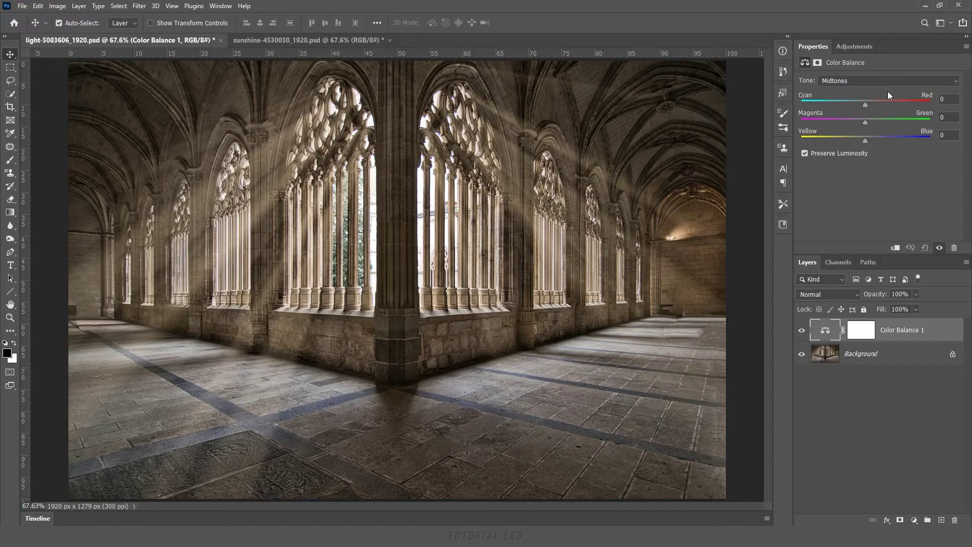
left_click(854, 47)
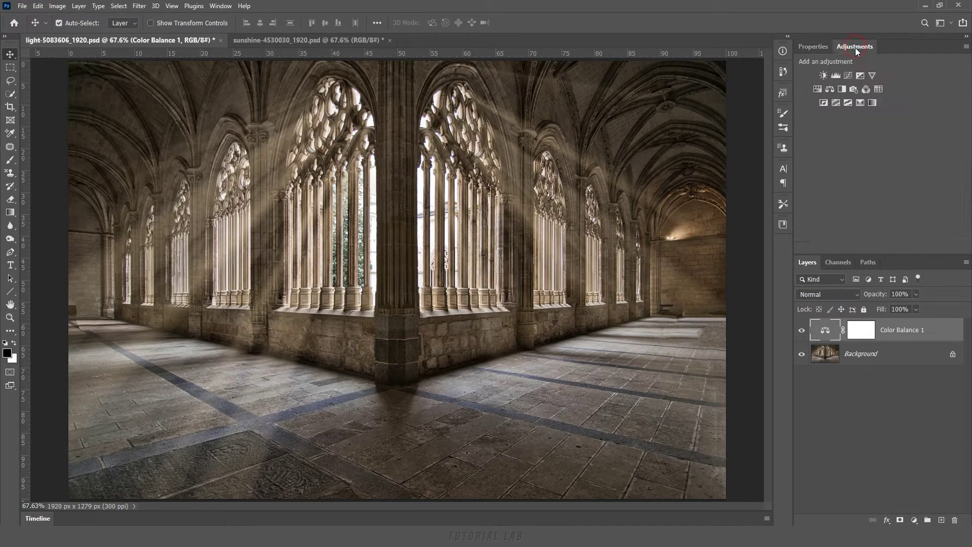
left_click(829, 90)
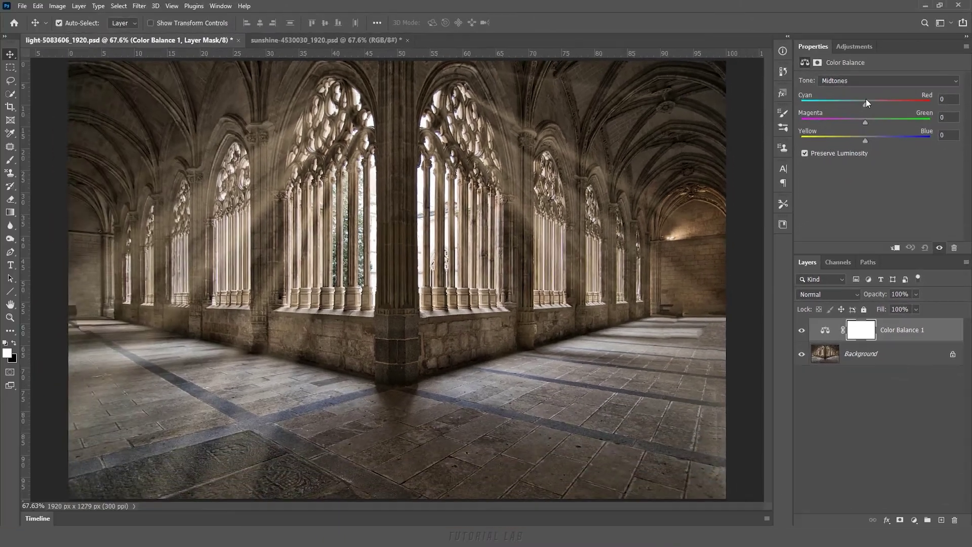
left_click_drag(865, 104, 898, 106)
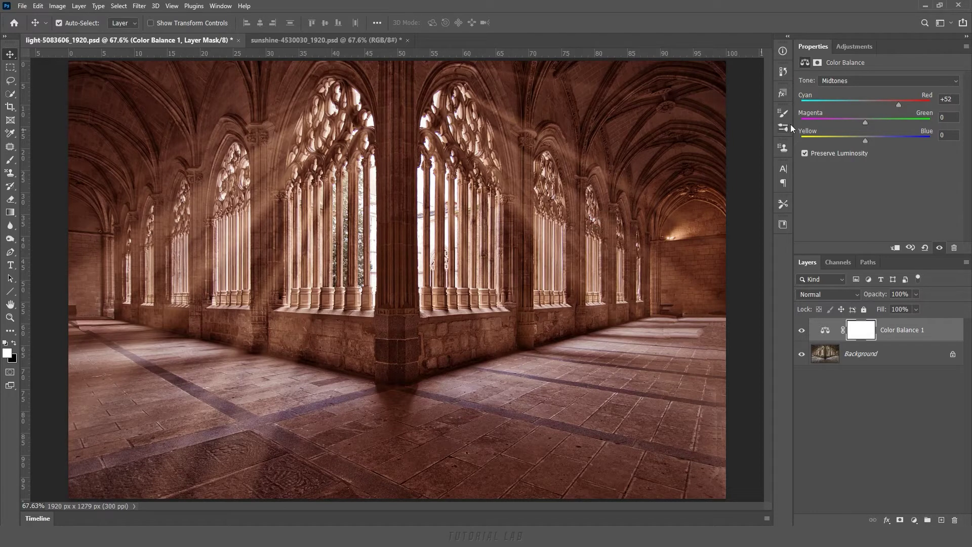
left_click_drag(899, 104, 841, 104)
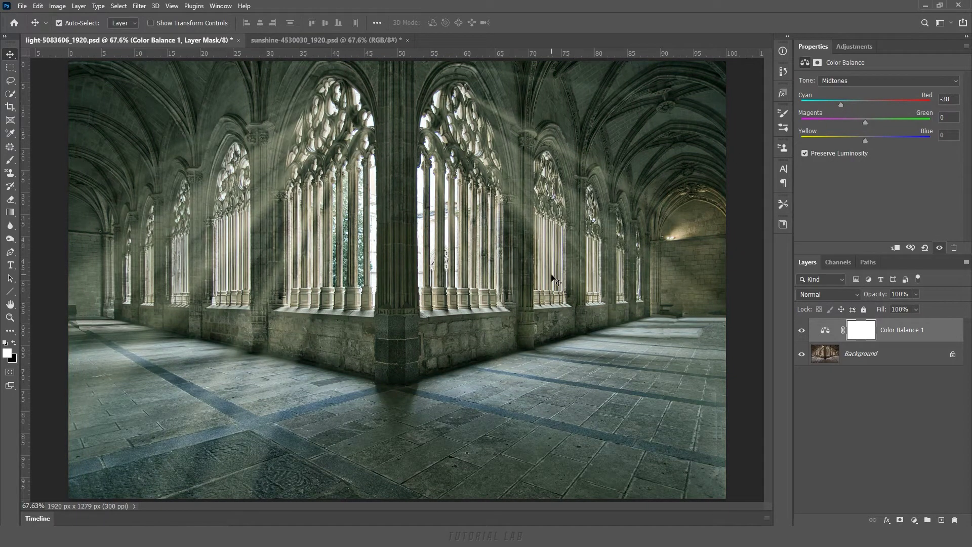
left_click(926, 248)
mouse_move(868, 123)
left_mouse_down()
mouse_move(903, 124)
mouse_move(828, 122)
left_mouse_up()
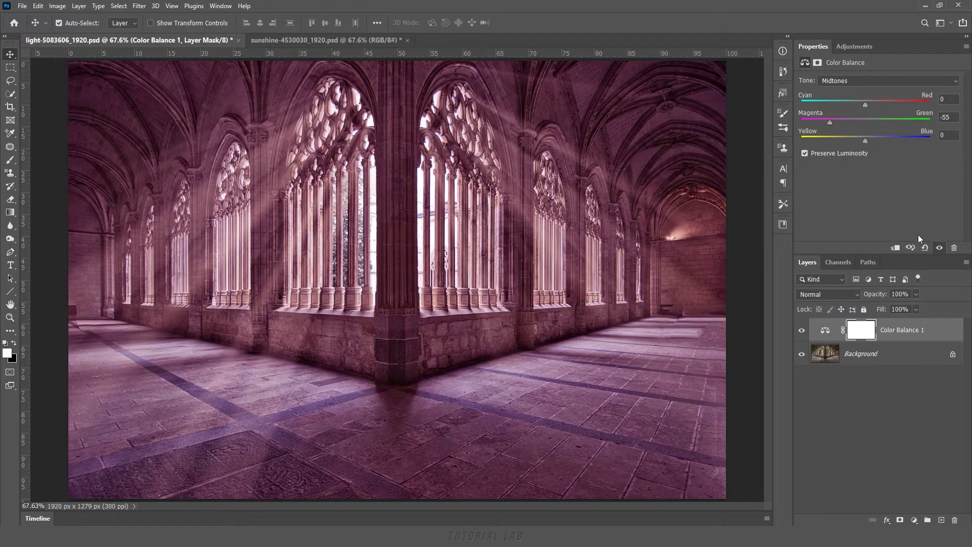
left_click(925, 248)
mouse_move(864, 140)
left_mouse_down()
mouse_move(916, 144)
mouse_move(827, 139)
left_mouse_up()
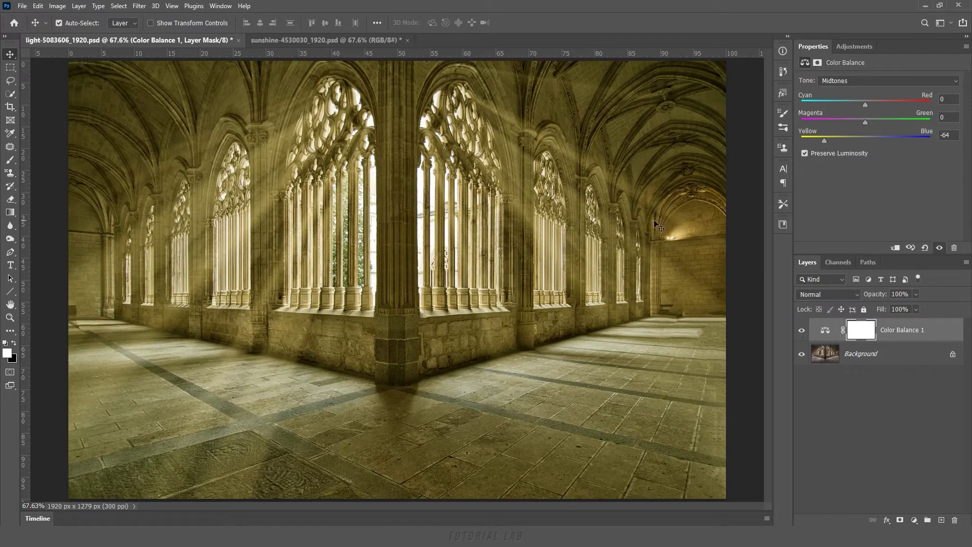
left_click(925, 248)
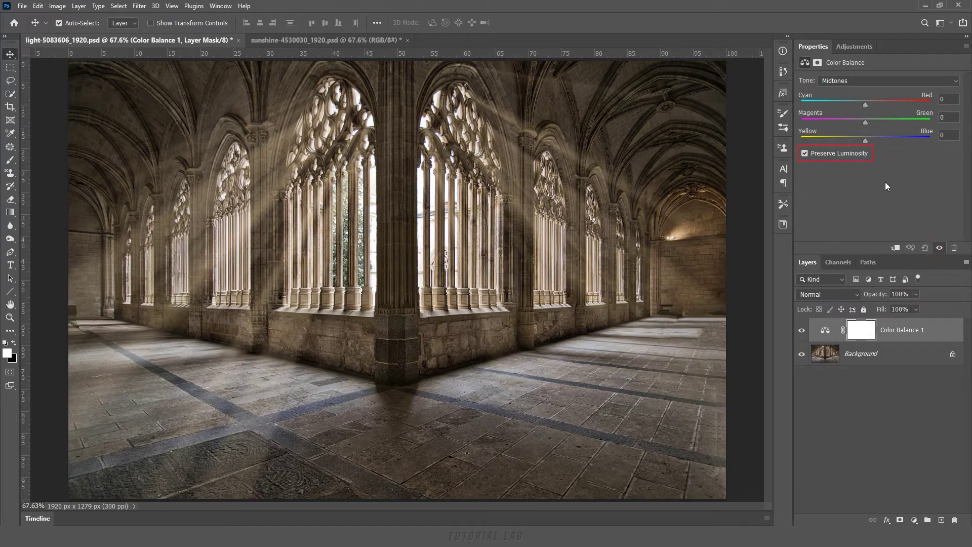
left_click_drag(866, 122, 803, 122)
mouse_move(806, 121)
left_mouse_down()
mouse_move(918, 120)
mouse_move(805, 118)
mouse_move(860, 121)
mouse_move(795, 126)
left_mouse_up()
left_click(804, 154)
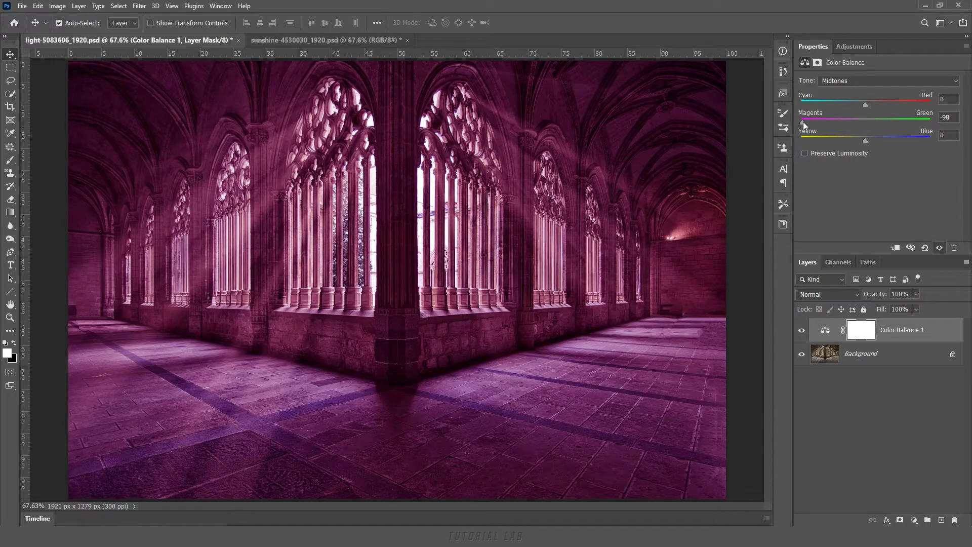
mouse_move(803, 121)
left_mouse_down()
mouse_move(930, 128)
mouse_move(801, 121)
mouse_move(867, 123)
mouse_move(921, 105)
mouse_move(800, 104)
left_mouse_up()
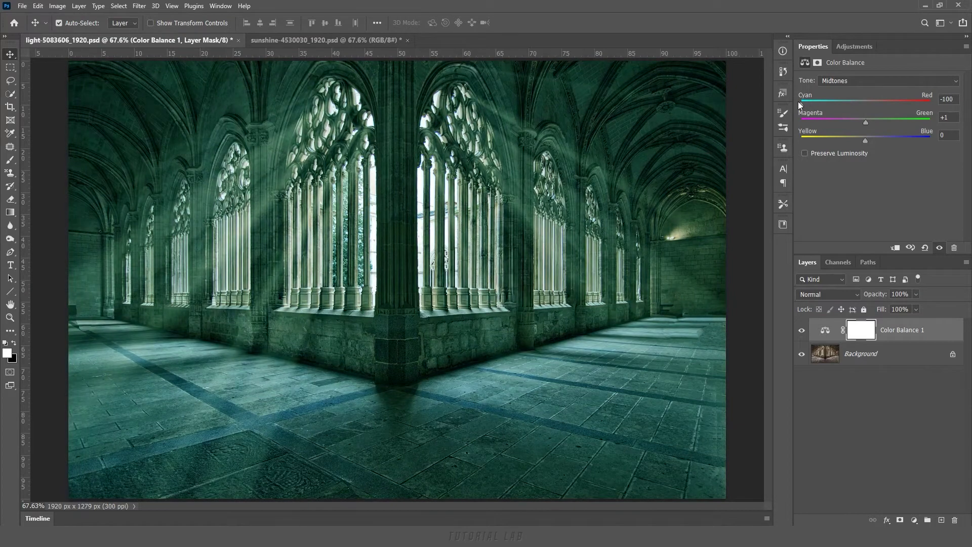
left_click(818, 155)
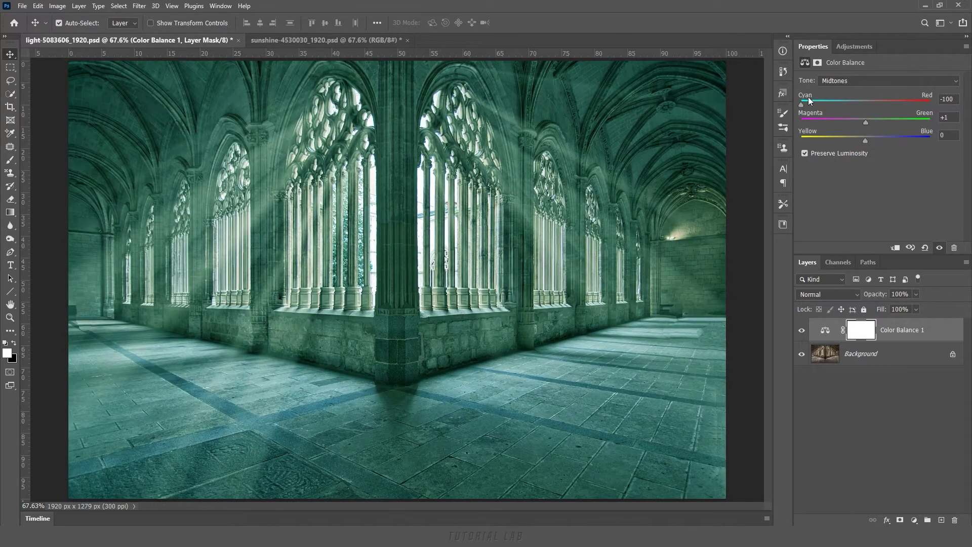
mouse_move(802, 104)
left_mouse_down()
mouse_move(925, 104)
mouse_move(866, 105)
left_mouse_up()
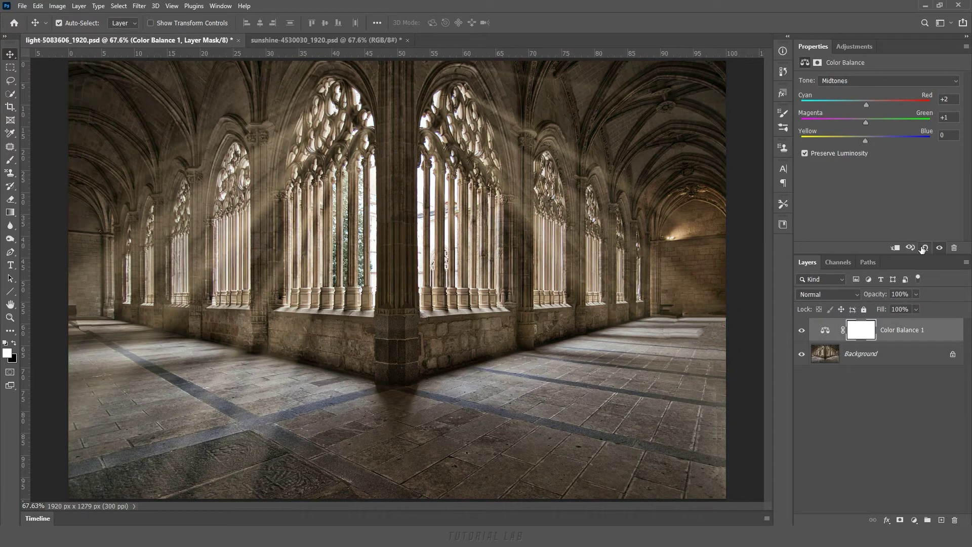
left_click(923, 248)
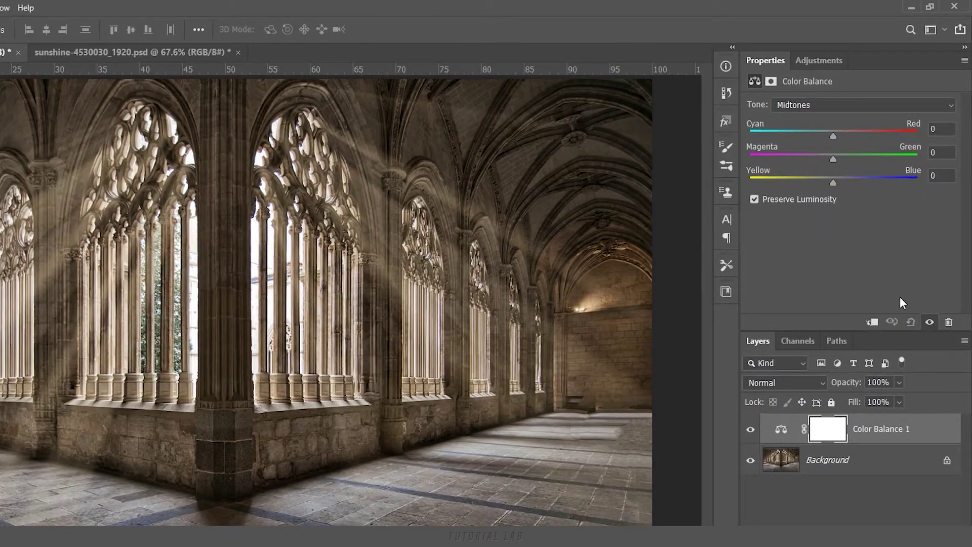
left_click(788, 108)
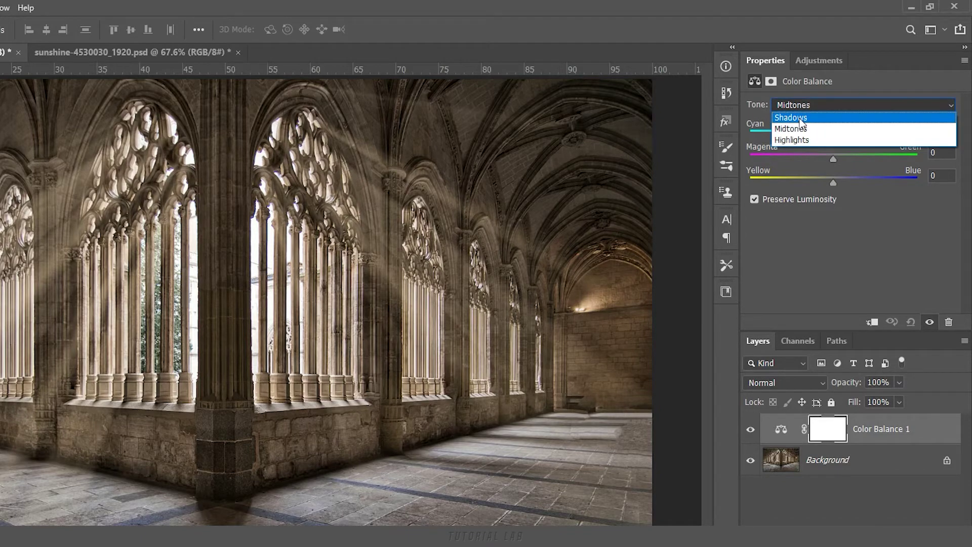
left_click(800, 119)
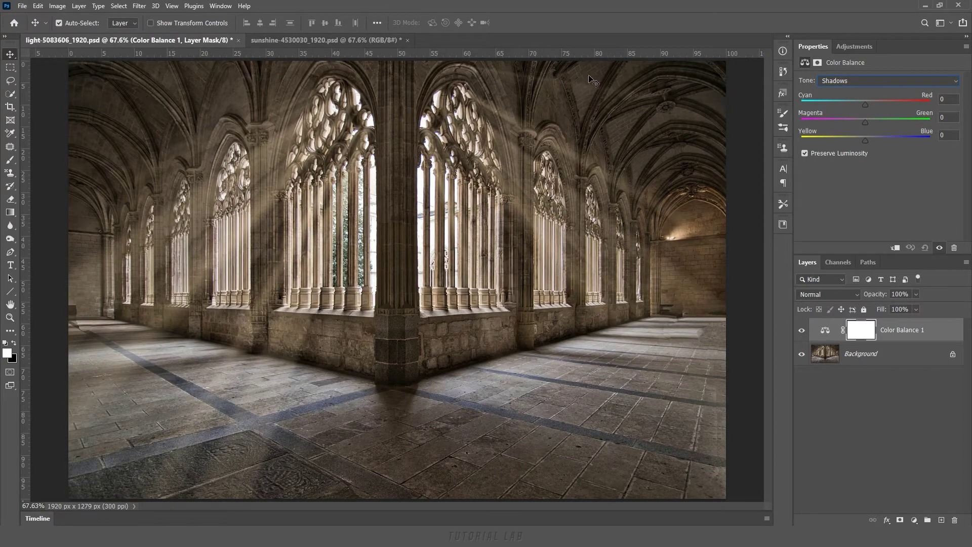
left_click_drag(866, 107, 852, 104)
left_click_drag(866, 140, 880, 139)
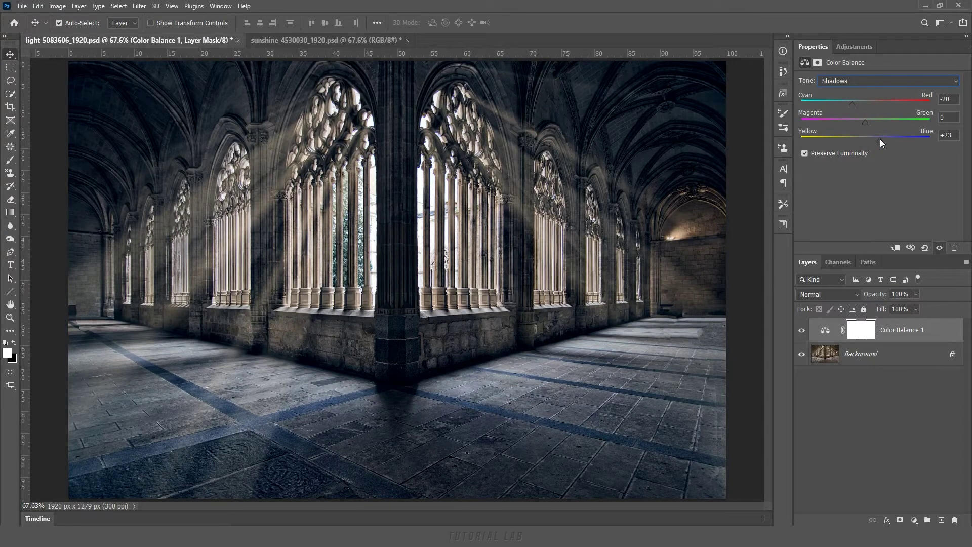
left_click(854, 81)
left_click(833, 108)
left_click_drag(865, 106, 873, 104)
left_click_drag(865, 140, 857, 141)
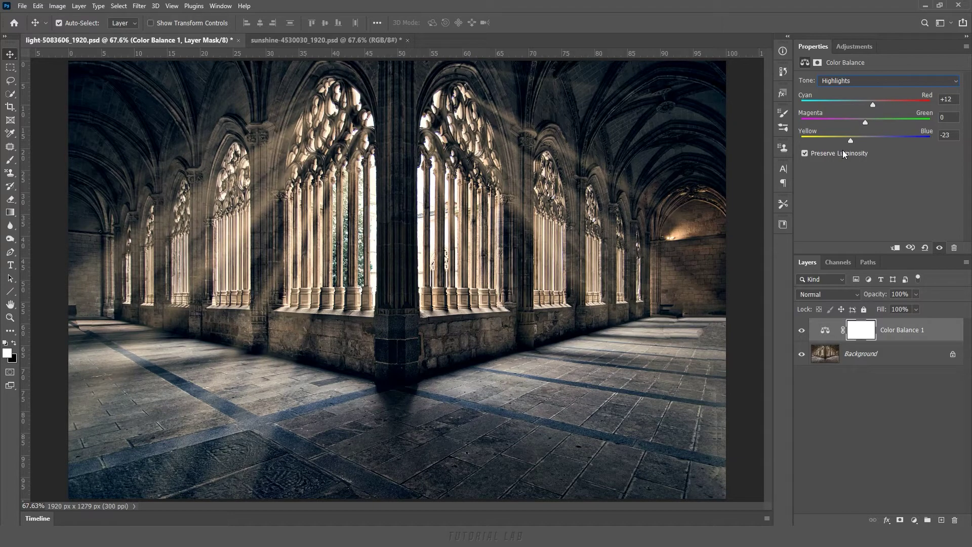
left_click(925, 248)
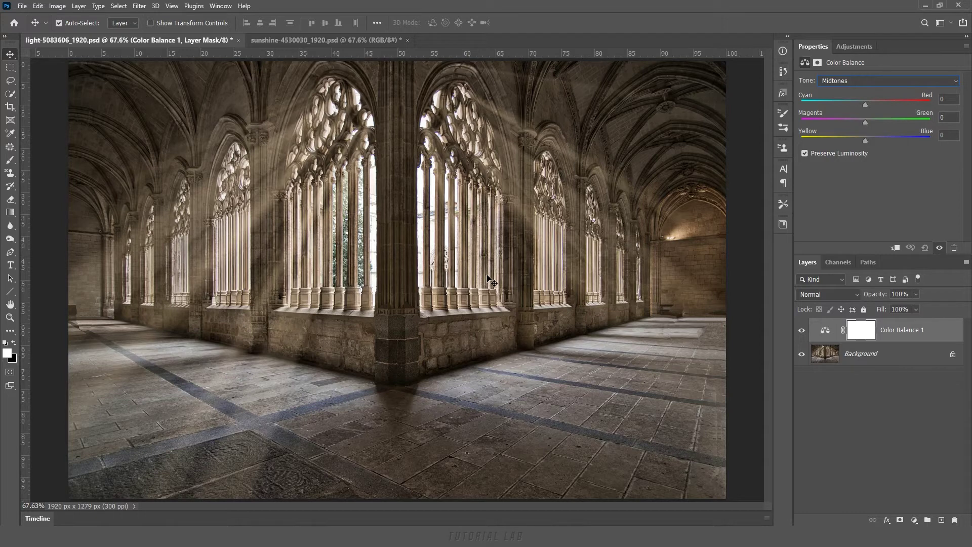
left_click(10, 133)
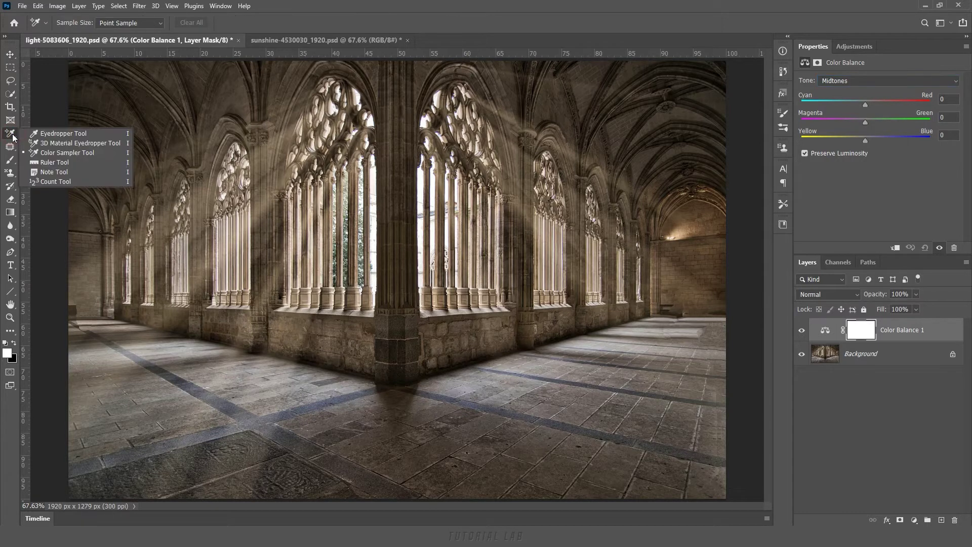
Place color sampler #1 on the cloister floor, reading R 119, G 109, B 107.
left_click(60, 152)
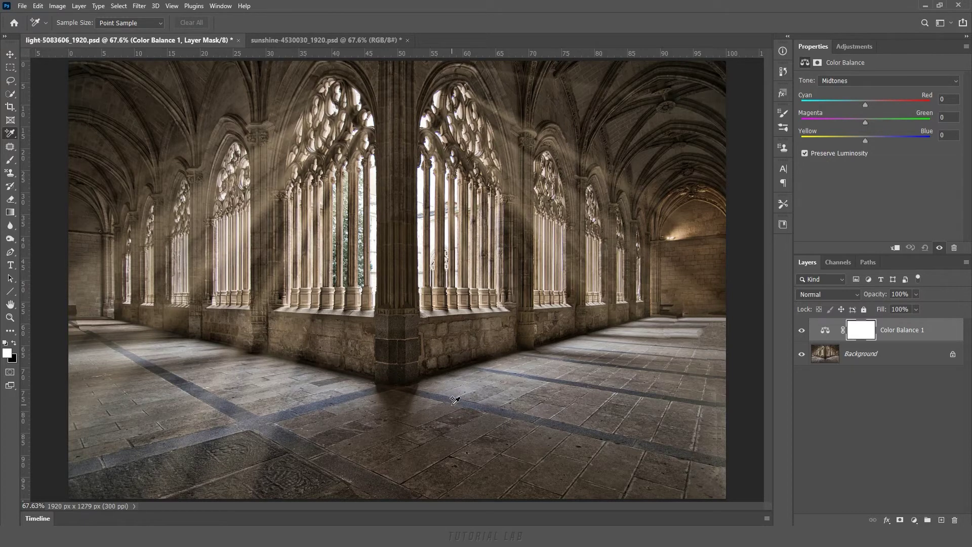
left_click(449, 406)
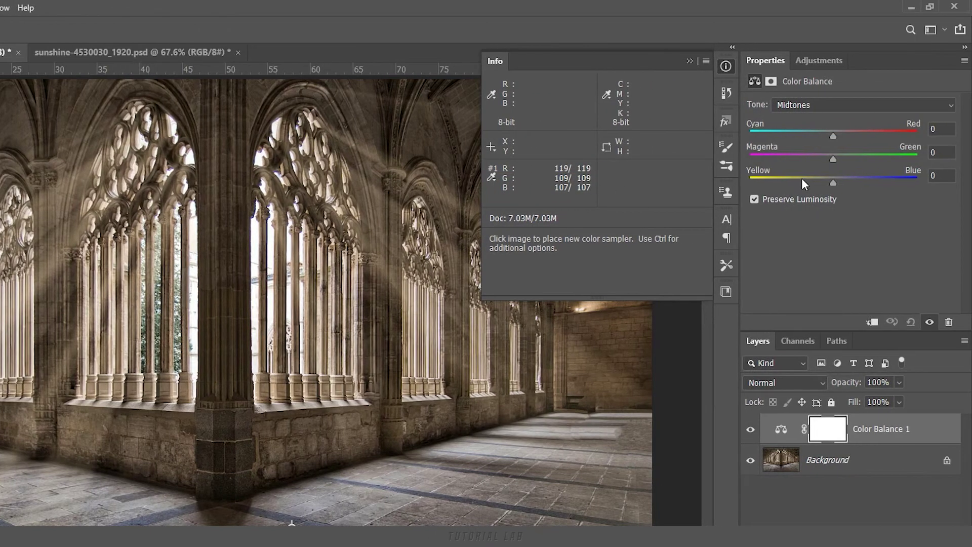
Set Midtones Cyan-Red to −17 and Magenta-Green to −3, then toggle the layer to compare.
left_click(939, 153)
key("Down")
key("Down")
left_click(941, 128)
key("Down")
key("Down")
key("Down")
key("Down")
key("Down")
key("Down")
key("Down")
key("Down")
key("Down")
key("Down")
key("Down")
key("Down")
key("Down")
key("Down")
key("Down")
key("Down")
key("Down")
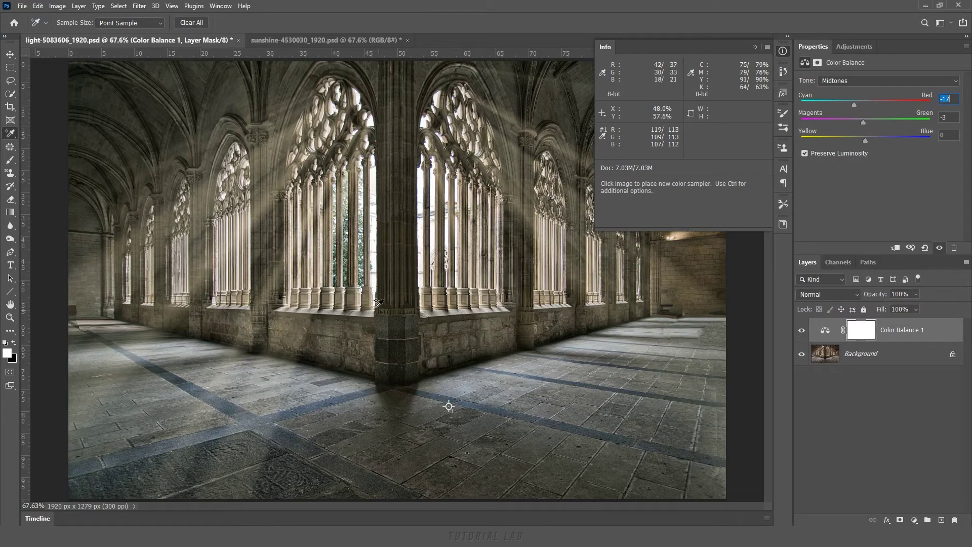
left_click(802, 331)
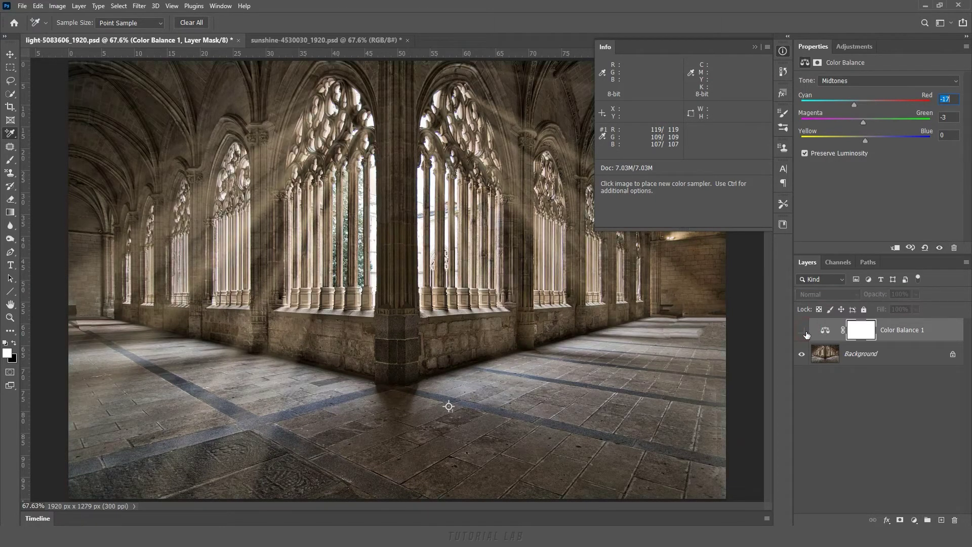
left_click(802, 331)
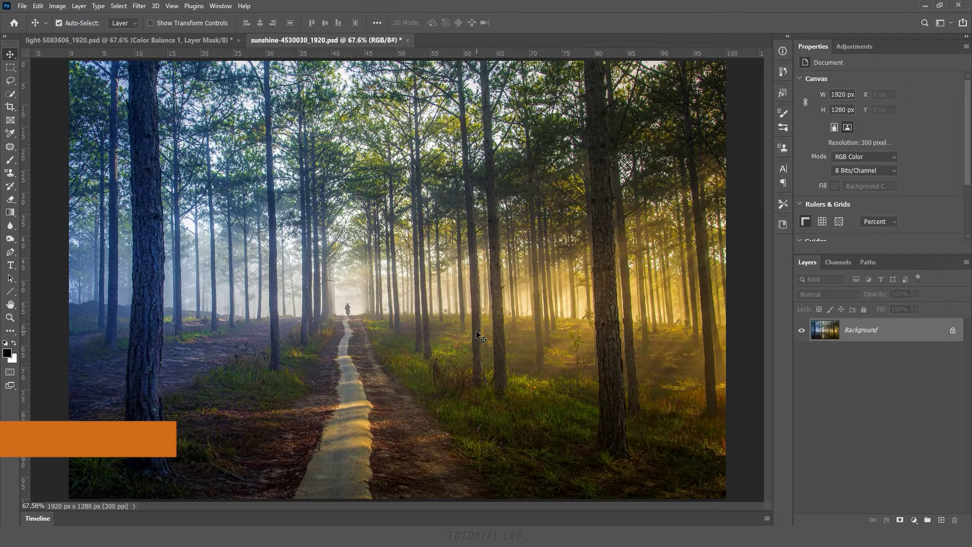
Add a Levels layer to the forest photo and try input and output level adjustments.
left_click(914, 519)
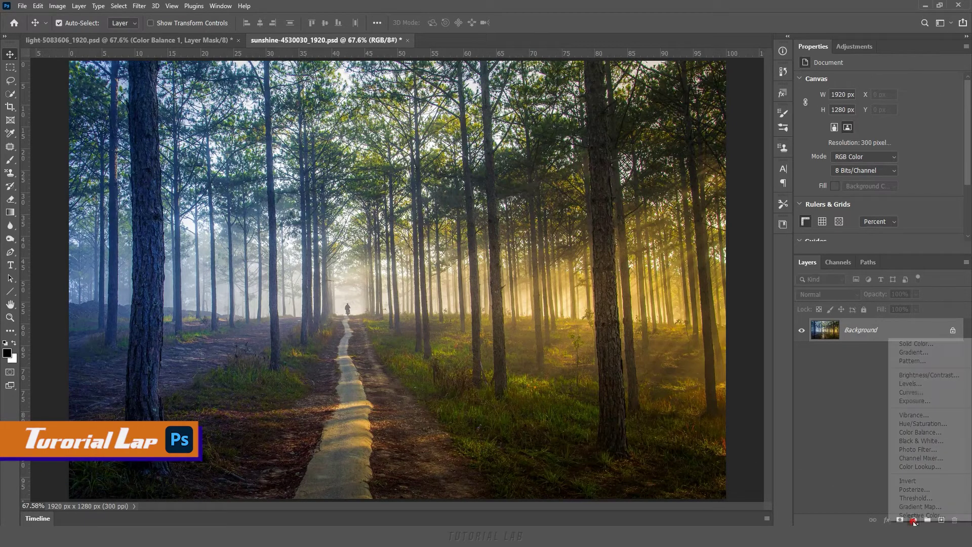
left_click(910, 383)
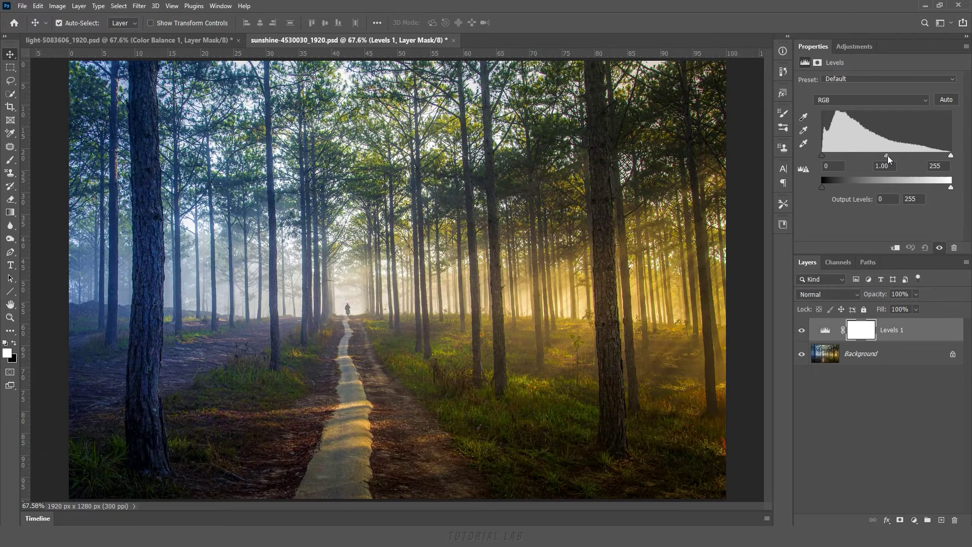
mouse_move(886, 155)
left_mouse_down()
mouse_move(860, 155)
mouse_move(910, 156)
mouse_move(884, 155)
left_mouse_up()
left_click_drag(821, 156, 837, 156)
left_click_drag(953, 156, 929, 156)
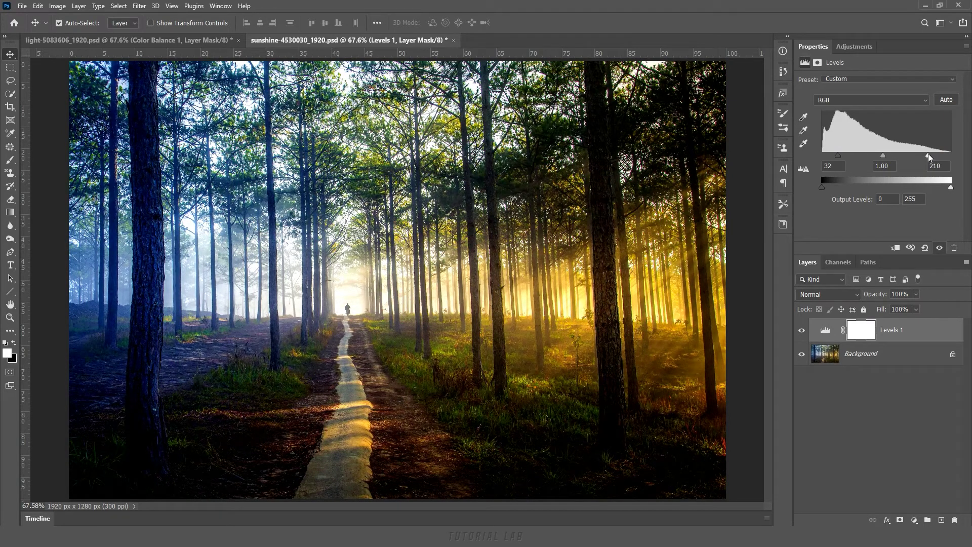
left_click_drag(825, 189, 851, 188)
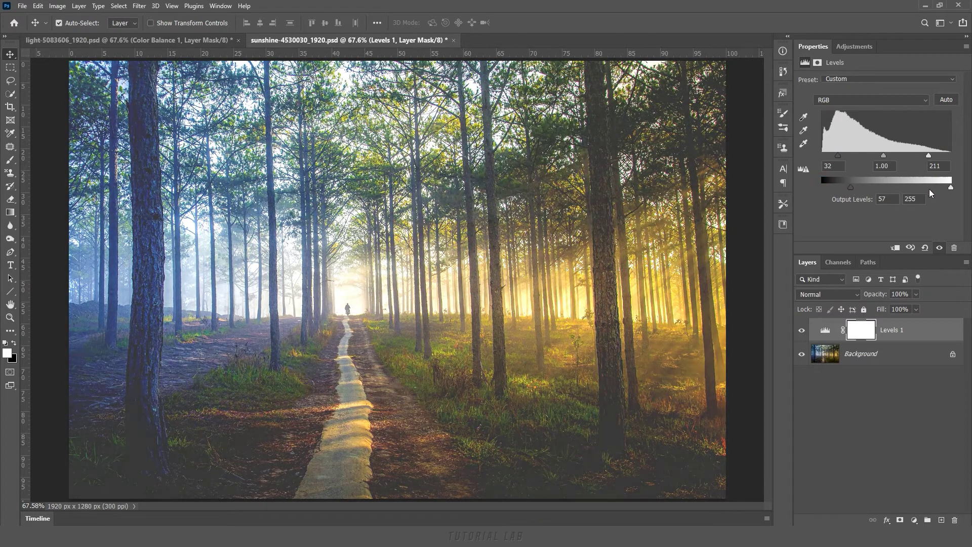
mouse_move(950, 187)
left_mouse_down()
mouse_move(928, 187)
mouse_move(951, 187)
left_mouse_up()
Reset Levels to defaults and lift the midtone gamma to 1.10.
left_click(925, 247)
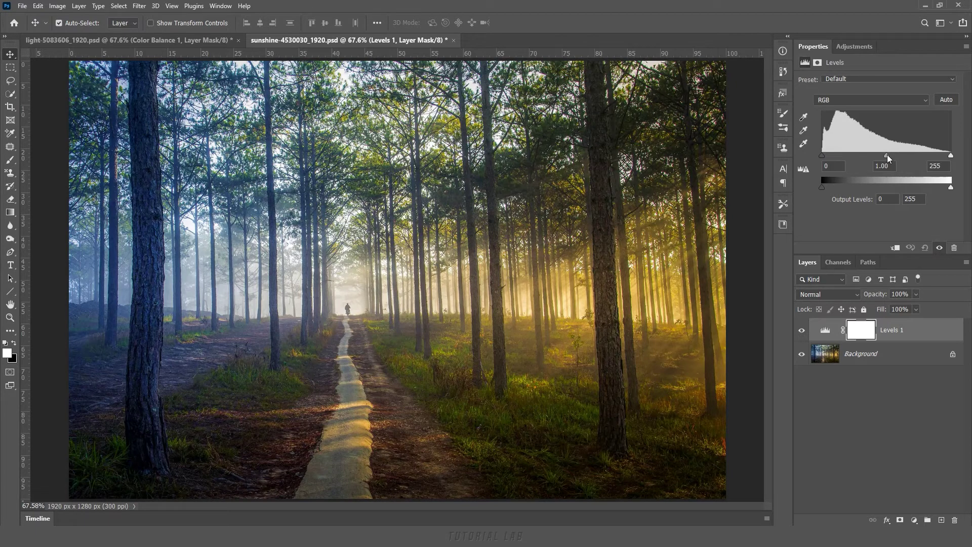
left_click_drag(887, 156, 882, 157)
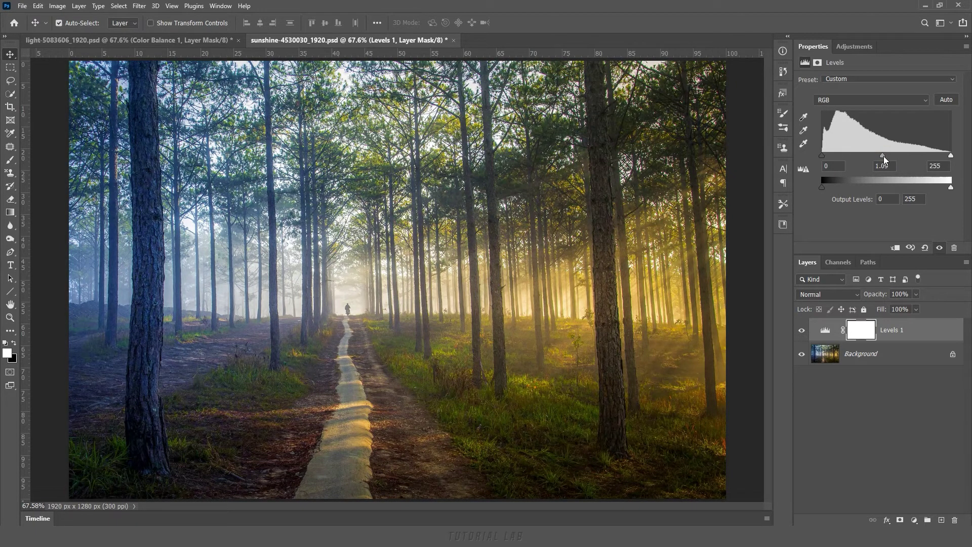
left_click(915, 520)
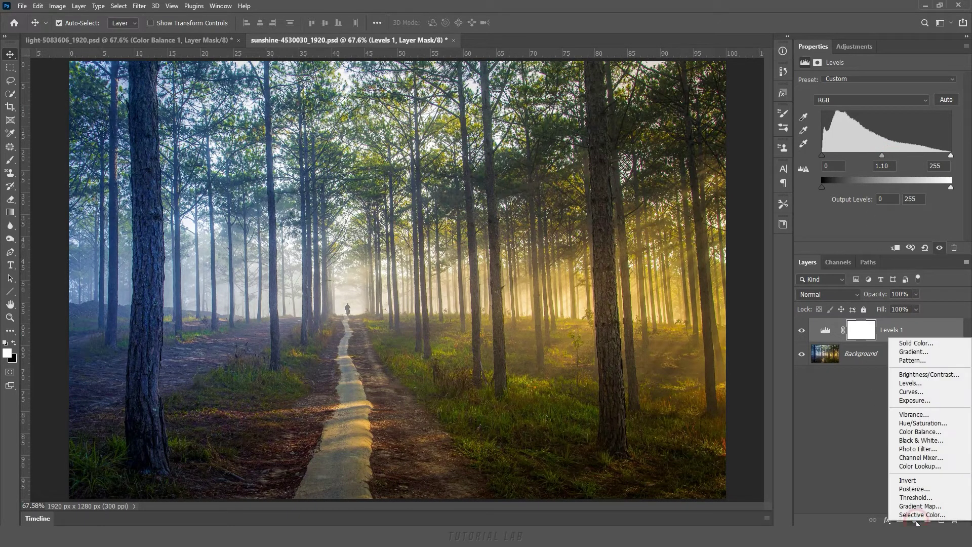
Add a Curves layer with an S-curve: upper point raised, lower point pulled down.
left_click(914, 393)
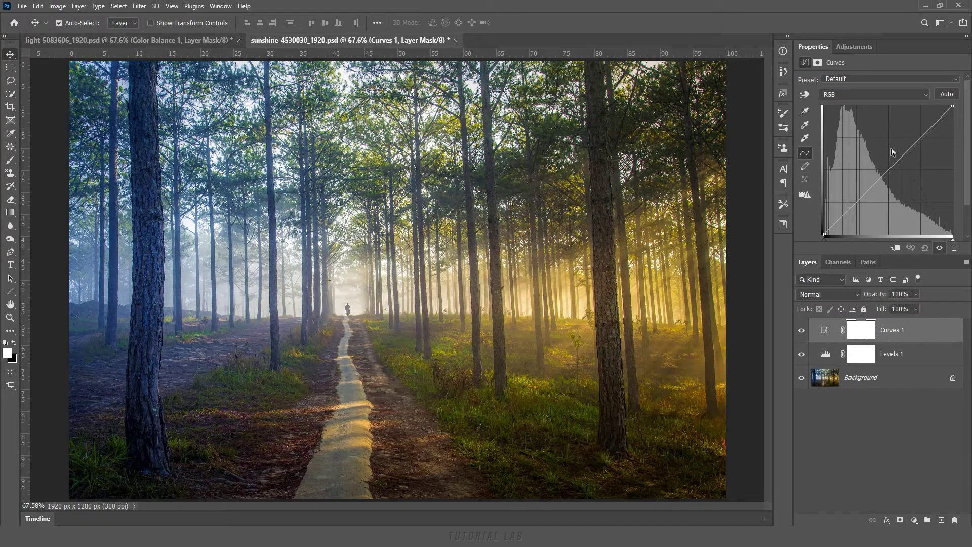
left_click(921, 136)
left_click_drag(920, 136, 922, 128)
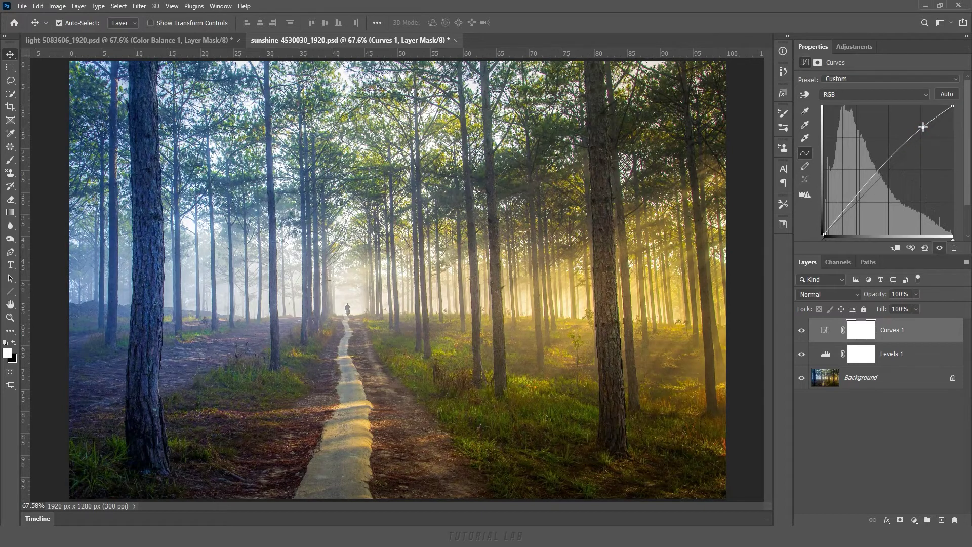
left_click_drag(856, 196, 856, 209)
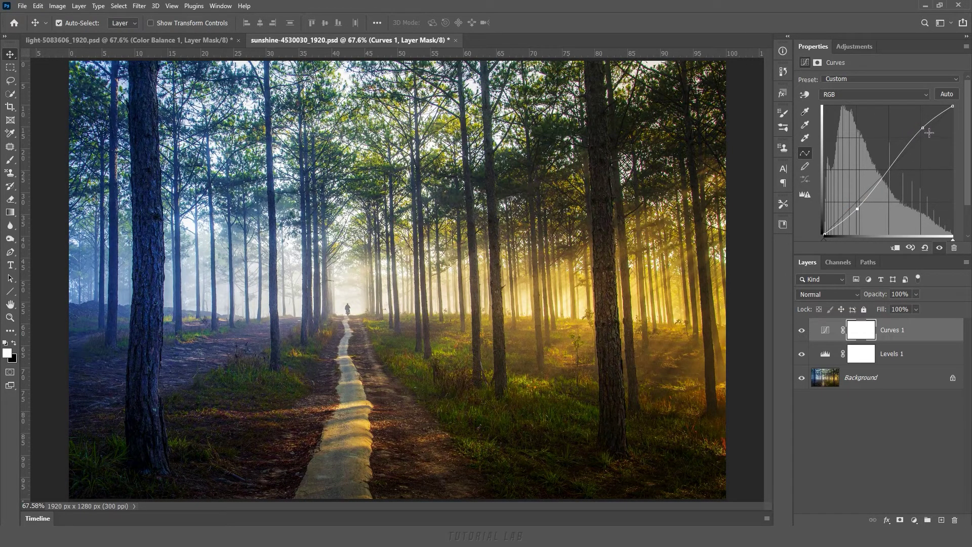
left_click_drag(923, 128, 920, 128)
left_click(914, 520)
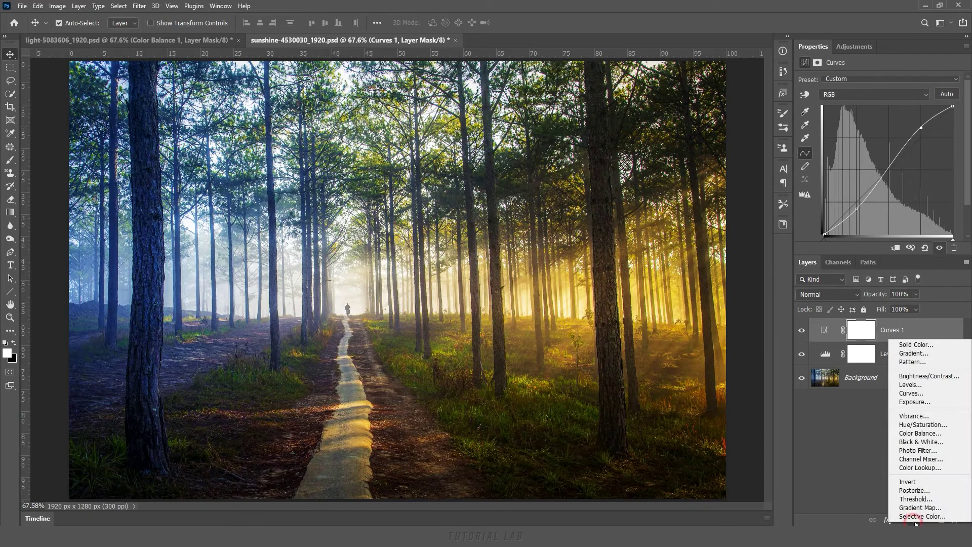
Add a Vibrance layer and preview several vibrance values before resetting it.
left_click(917, 416)
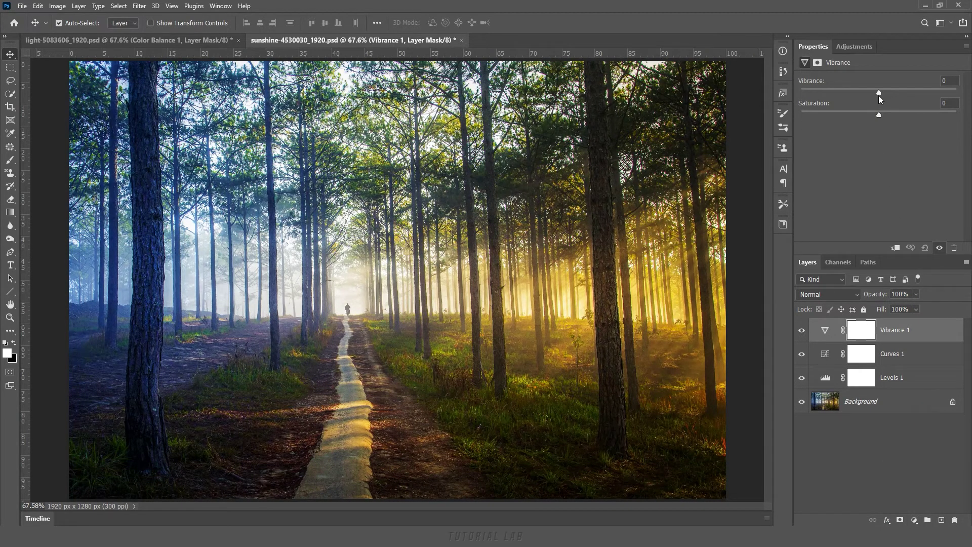
left_click_drag(880, 92, 906, 96)
mouse_move(904, 93)
left_mouse_down()
mouse_move(889, 92)
mouse_move(913, 93)
left_mouse_up()
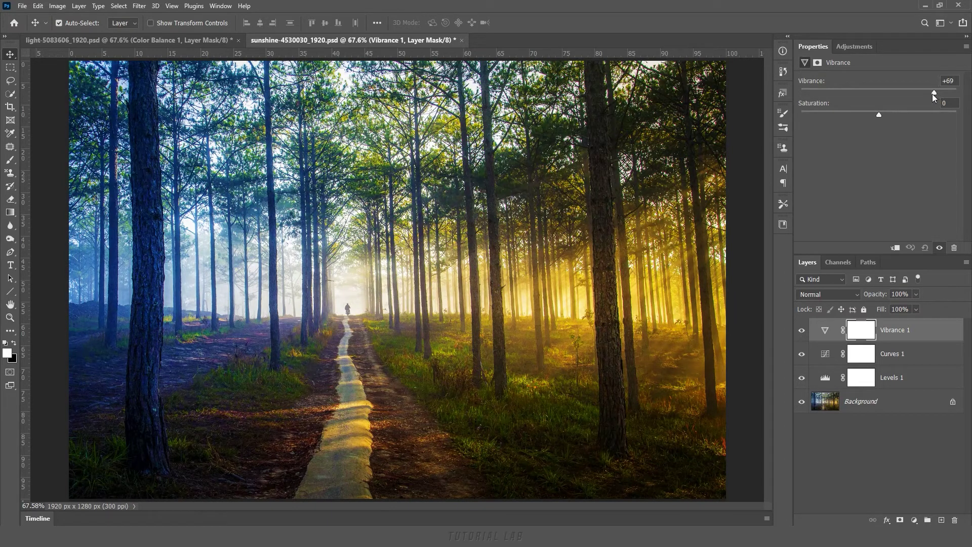
mouse_move(917, 92)
left_mouse_down()
mouse_move(899, 90)
mouse_move(910, 91)
left_mouse_up()
left_click_drag(915, 90, 876, 89)
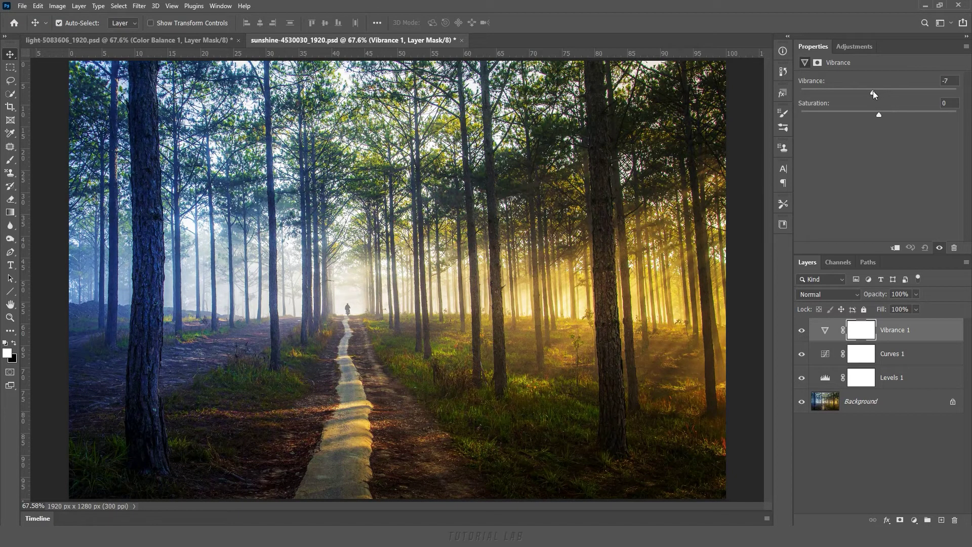
left_click(925, 248)
Preview saturation and vibrance mixes, reset, then set Vibrance to +49 with Saturation 0.
left_click_drag(879, 115, 962, 116)
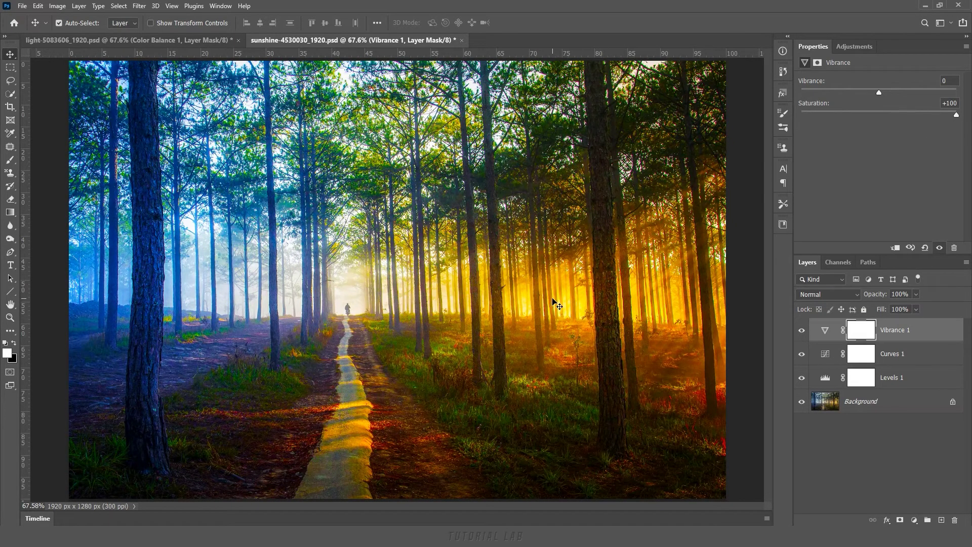
mouse_move(956, 115)
left_mouse_down()
mouse_move(879, 114)
mouse_move(961, 101)
left_mouse_up()
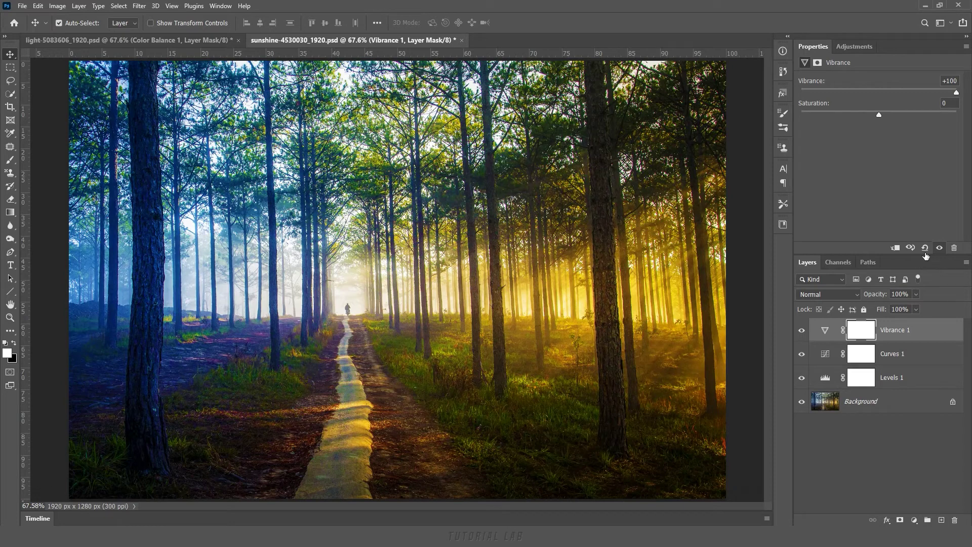
left_click_drag(879, 116, 892, 113)
left_click(925, 247)
left_click_drag(880, 92, 915, 92)
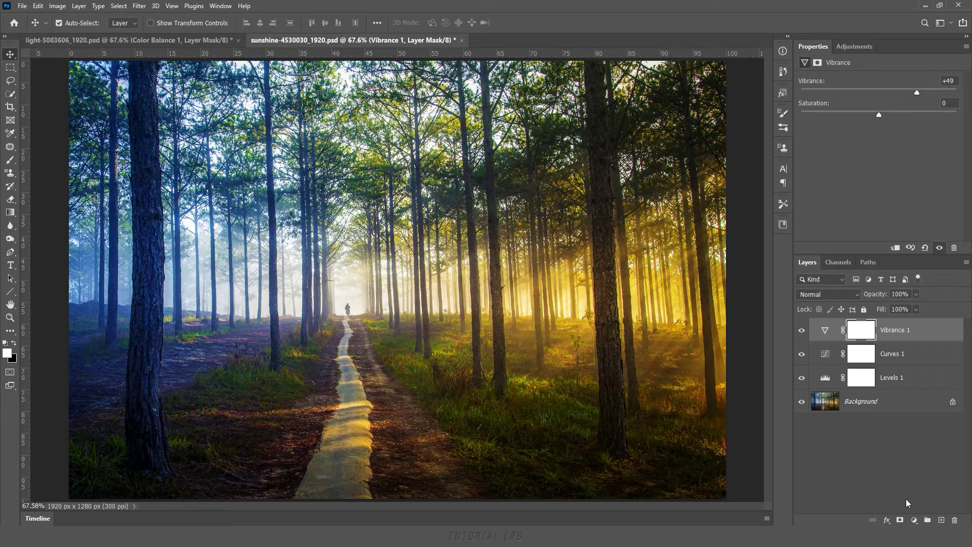
left_click(914, 520)
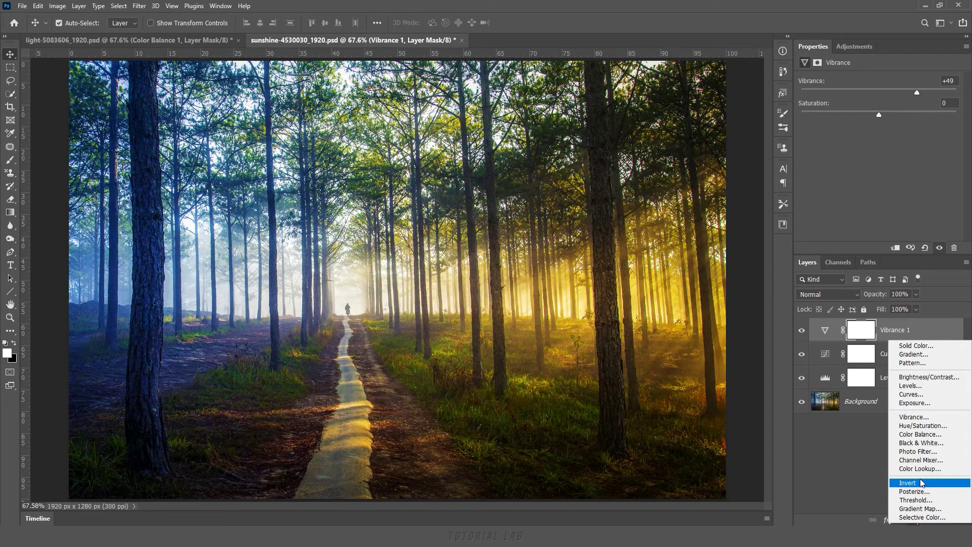
Add a Color Balance layer with Shadows set to −18, +21, +20.
left_click(934, 438)
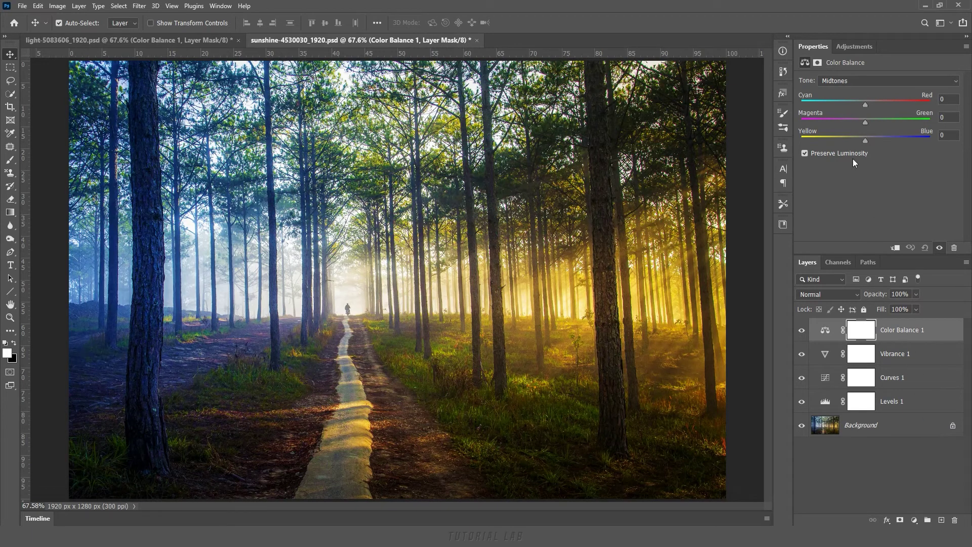
left_click(836, 80)
left_click_drag(866, 104, 853, 104)
left_click_drag(866, 140, 879, 141)
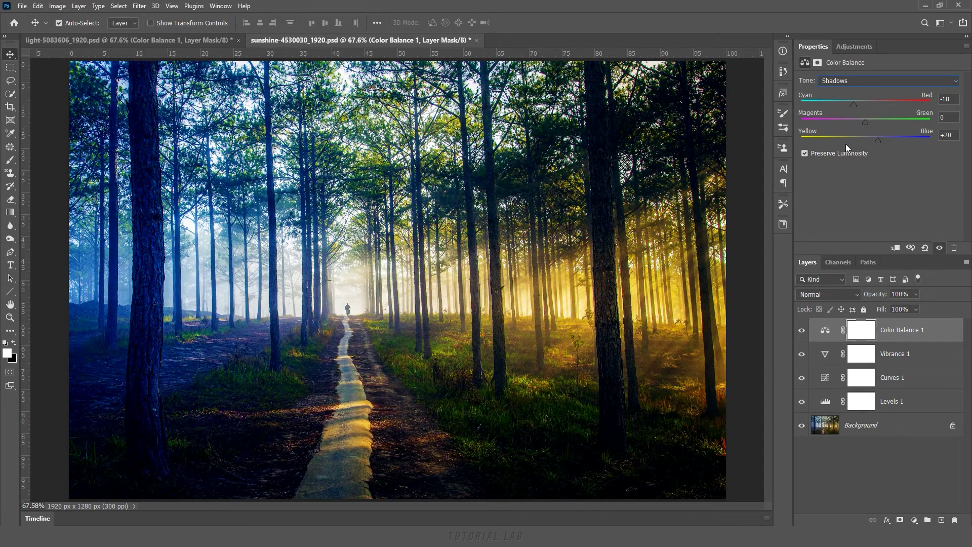
left_click_drag(866, 122, 873, 123)
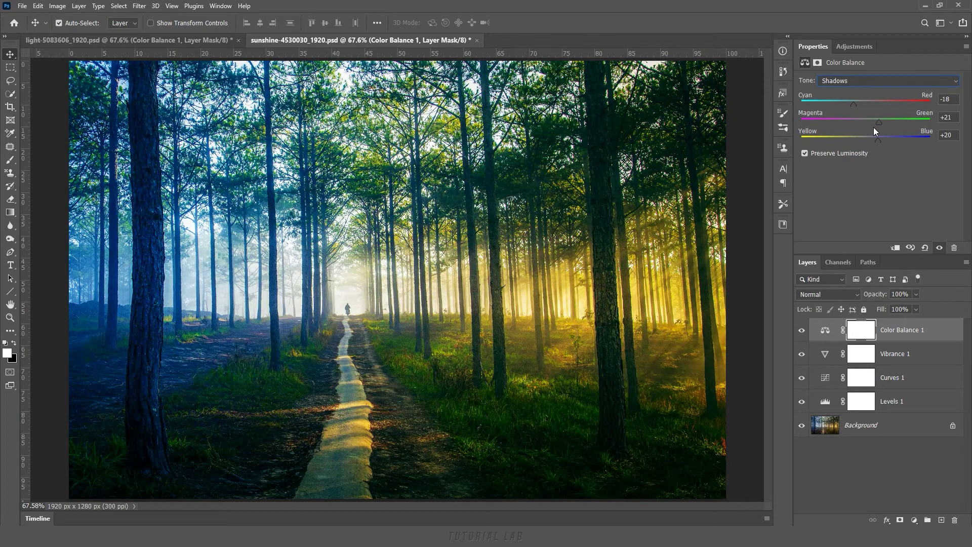
Set the Highlights to +9, 0, −19 and toggle the layer to compare.
left_click(834, 83)
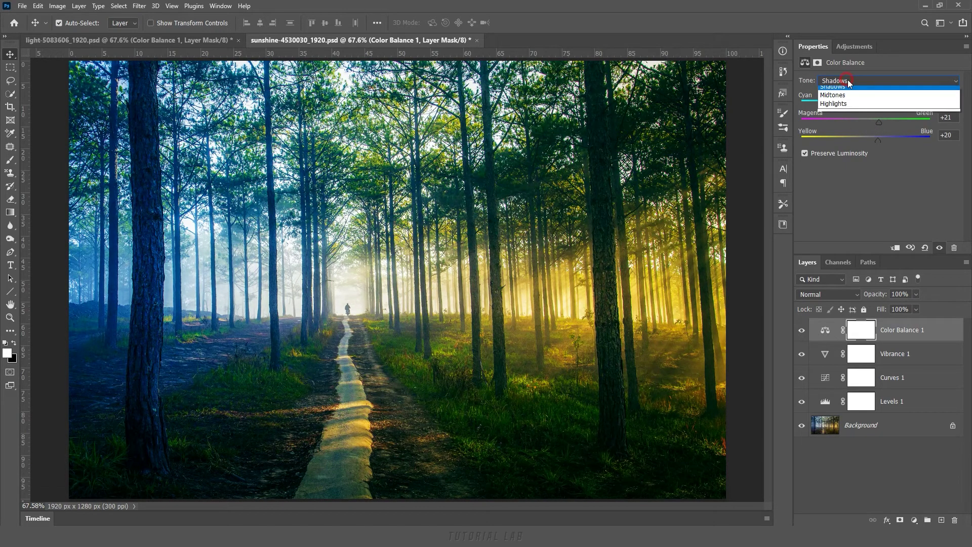
left_click(831, 108)
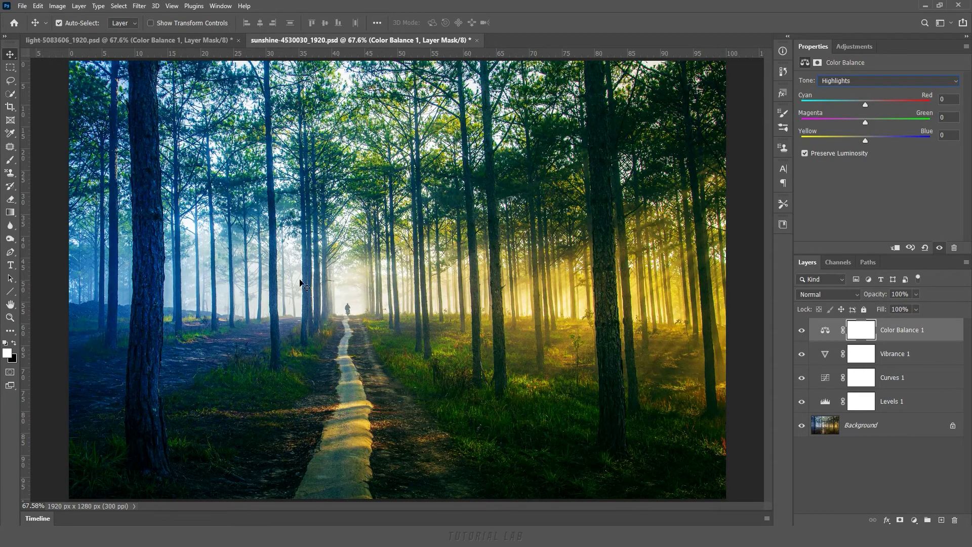
left_click_drag(865, 105, 871, 105)
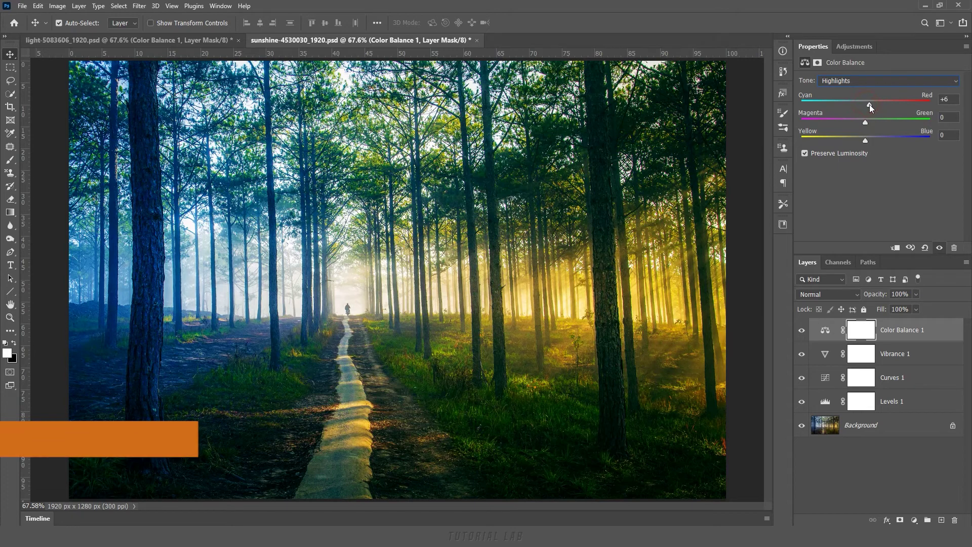
left_click_drag(865, 142, 860, 142)
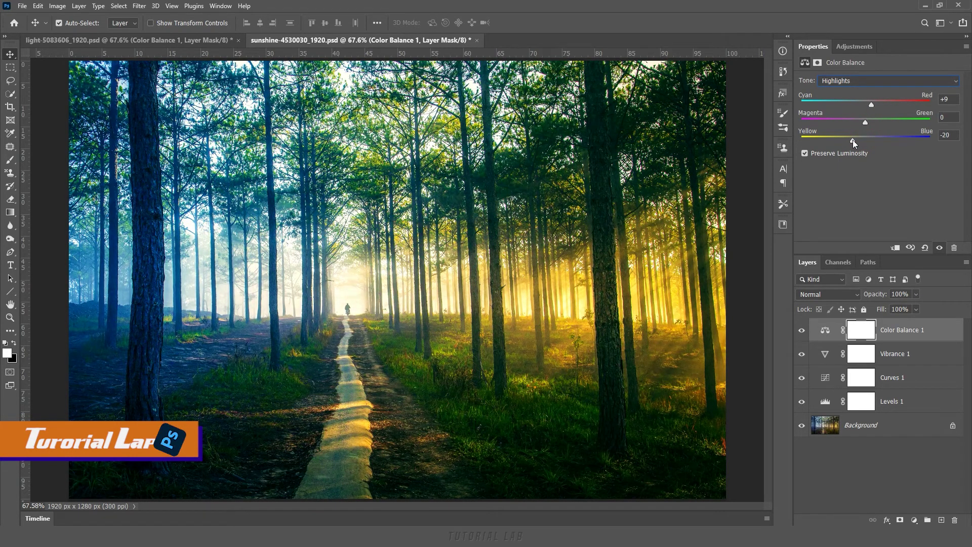
left_click(802, 330)
left_click(801, 331)
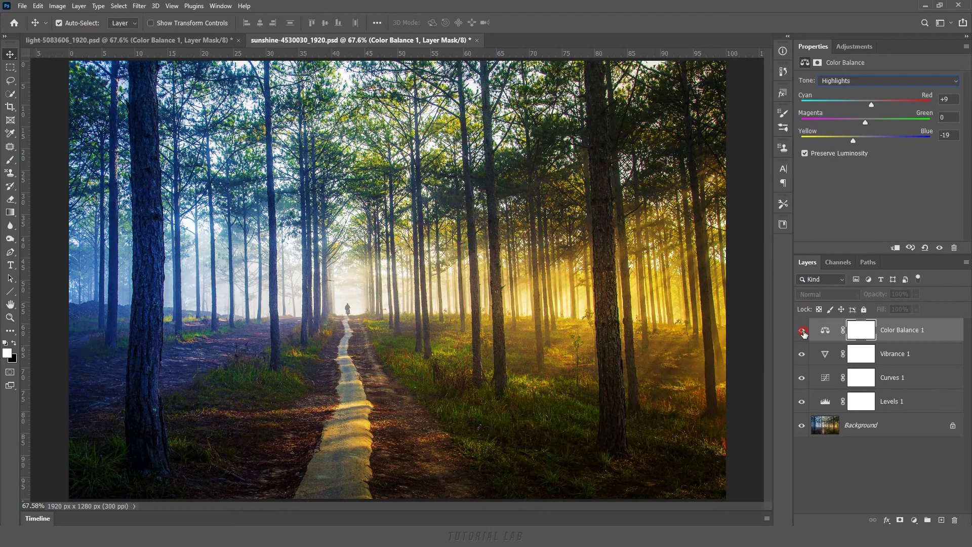
left_click(801, 427, "alt")
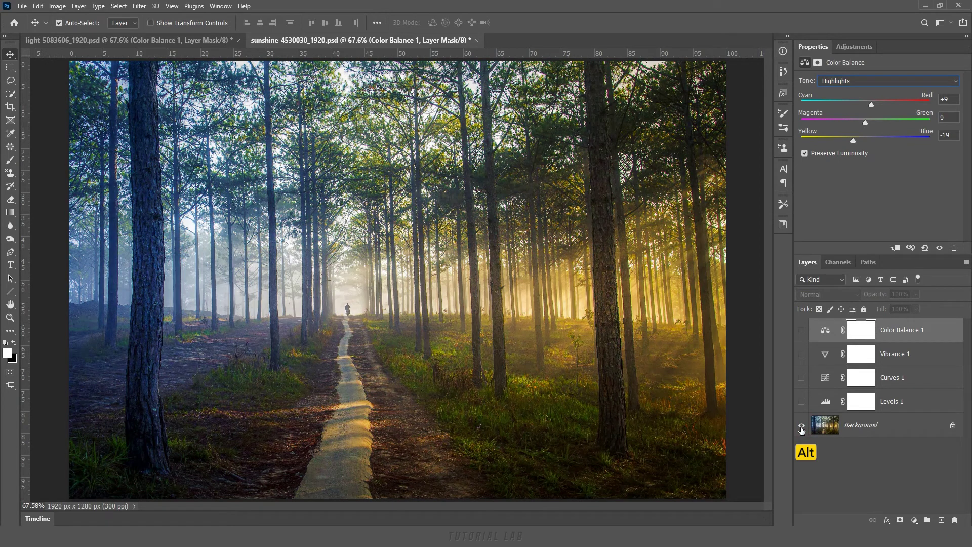
left_click(802, 427, "alt")
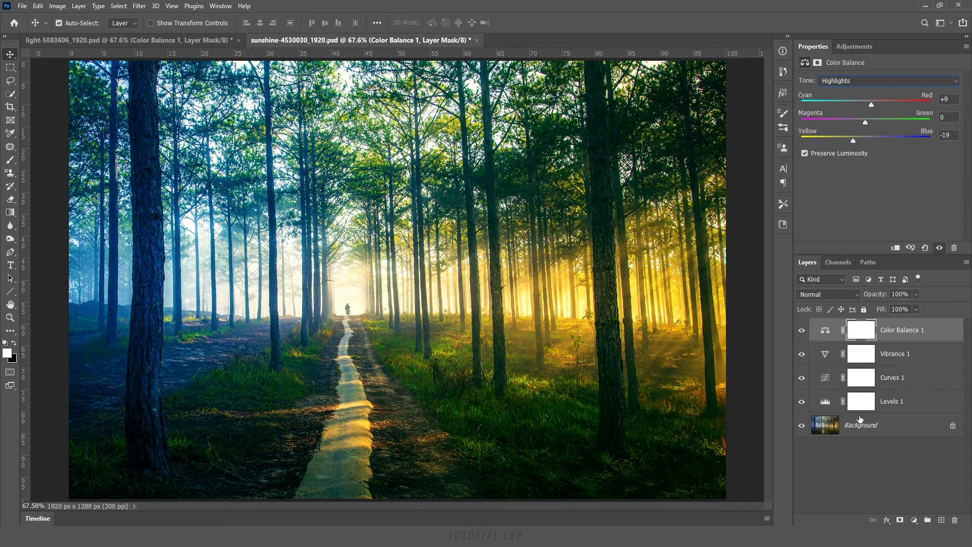
left_click(920, 520)
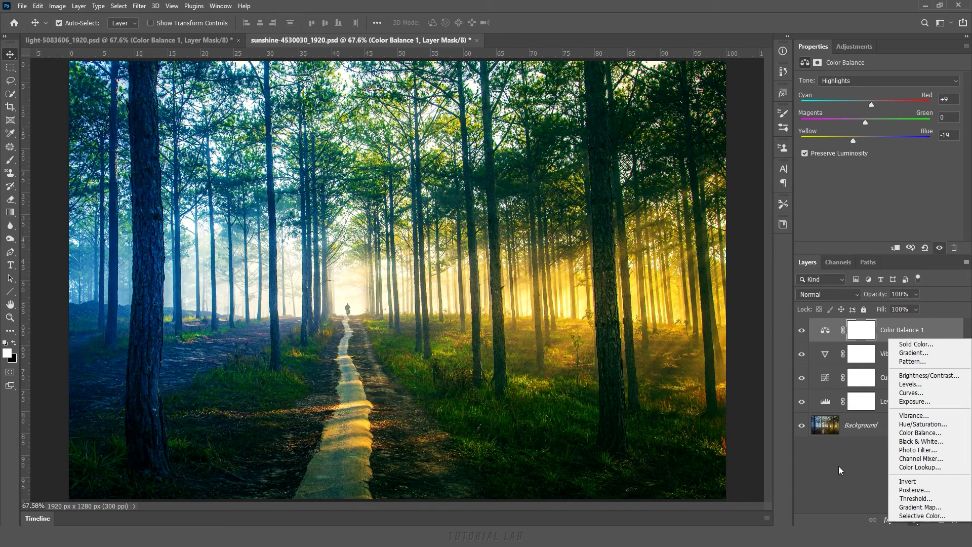
left_click(805, 452)
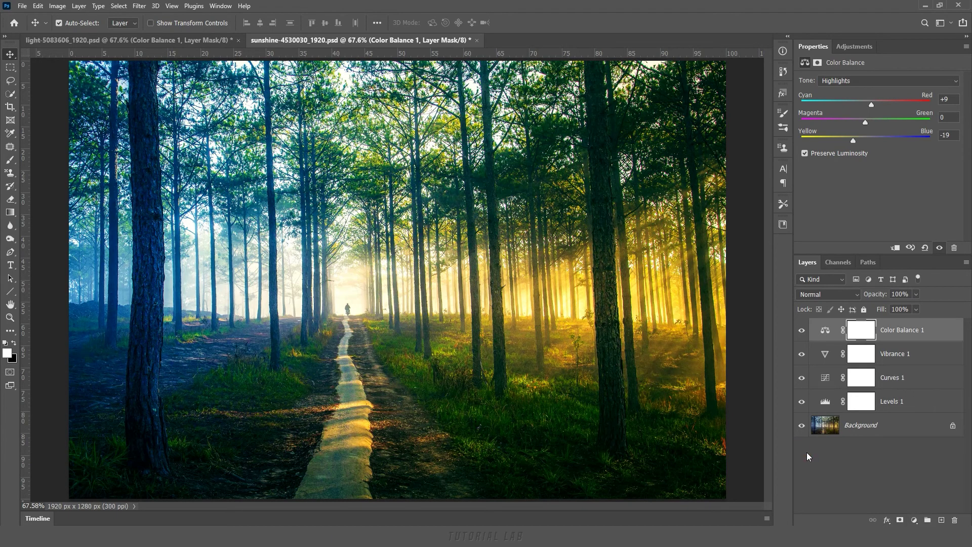